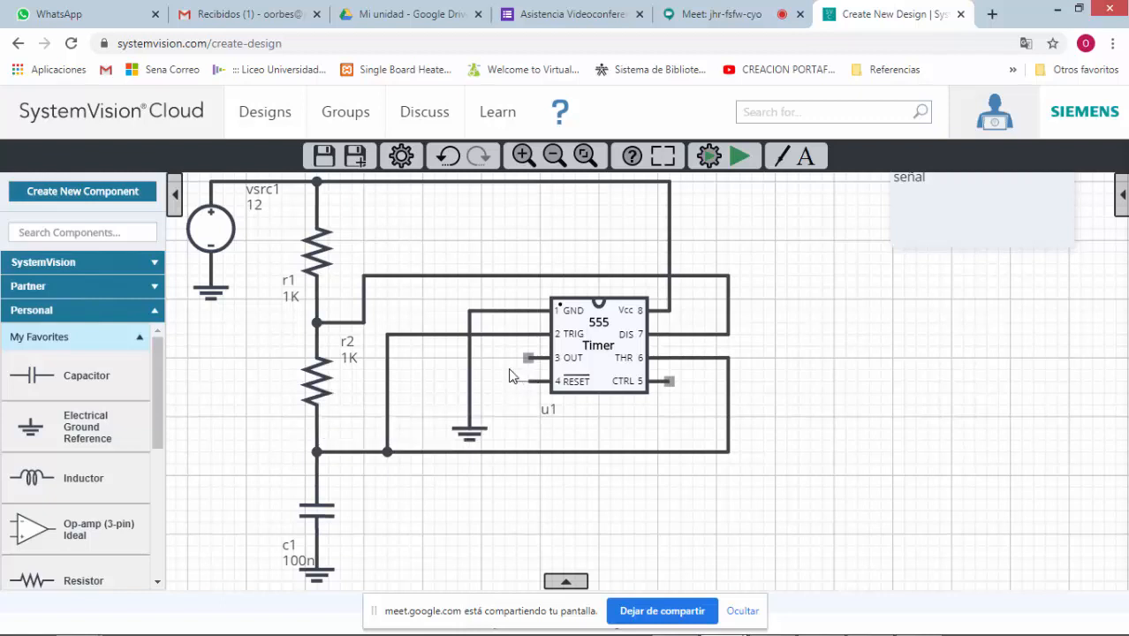
Wire the 555 timer's RESET pin to the supply rail at the top of the circuit.
drag(513, 373, 493, 186)
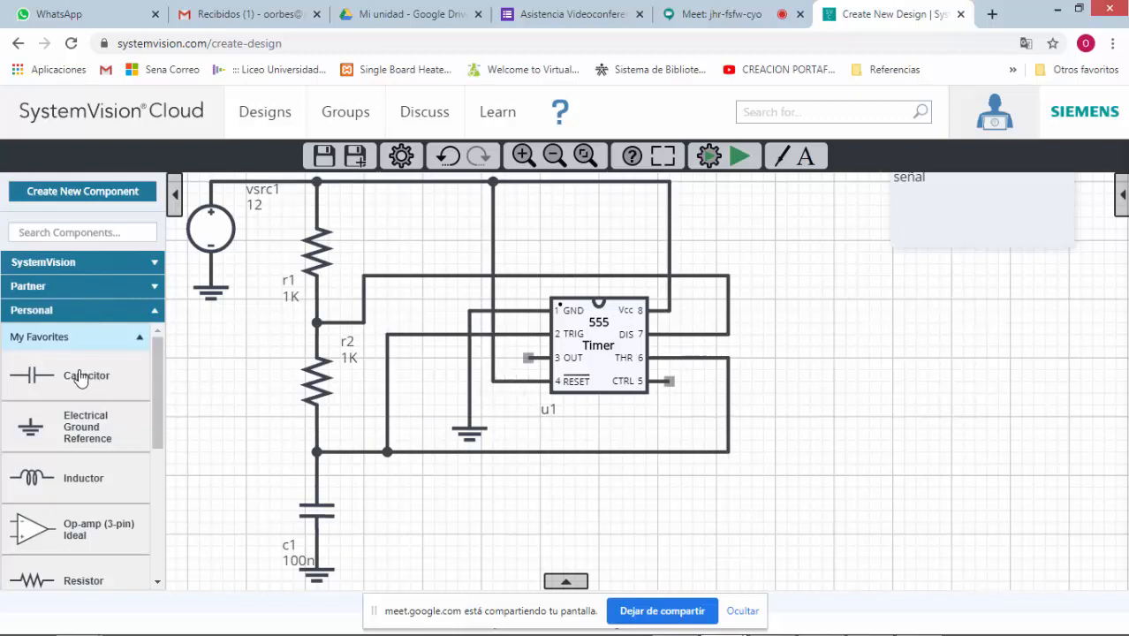
Add a capacitor in vertical orientation below the 555 timer's CTRL pin, undoing the accidental move of the vsrc1 label.
drag(32, 375, 659, 506)
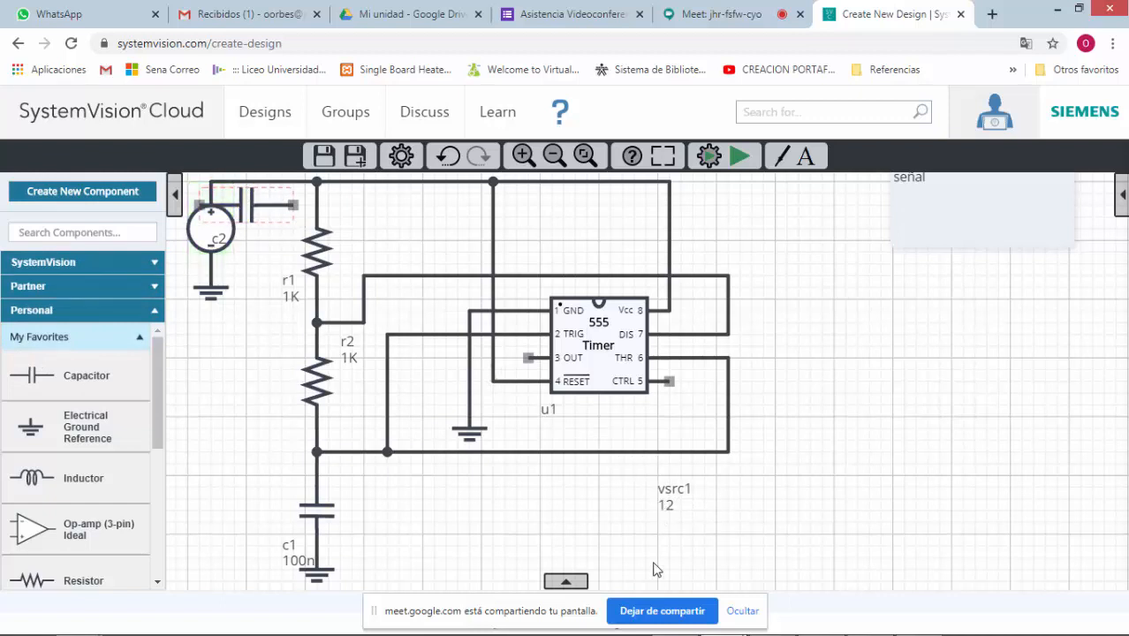
key(ctrl+z)
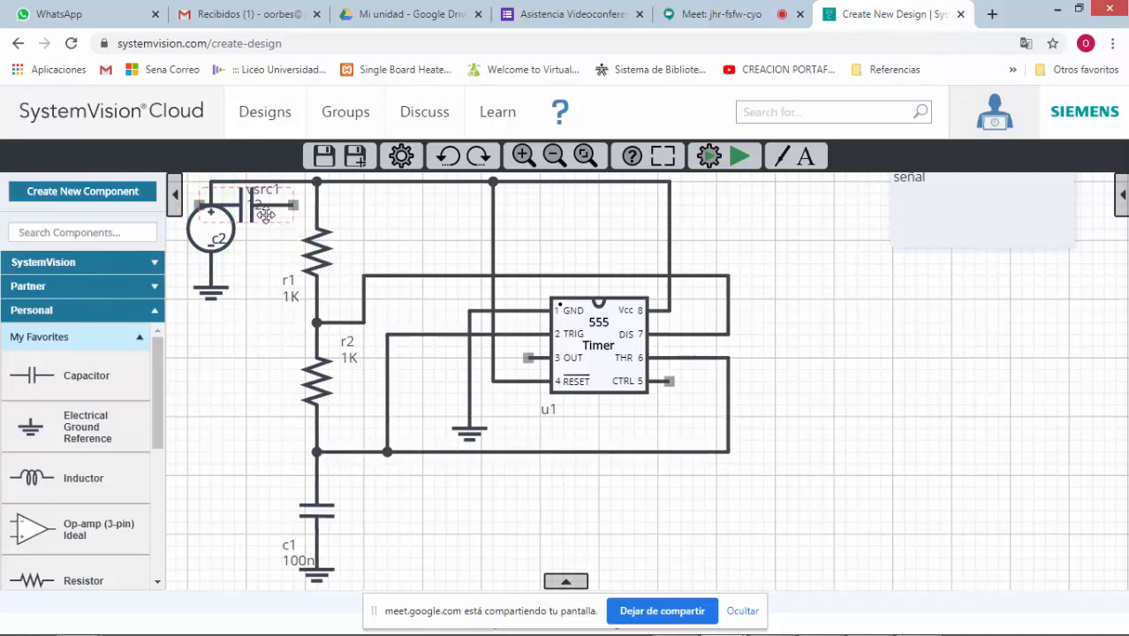
drag(275, 209, 400, 366)
drag(576, 480, 709, 511)
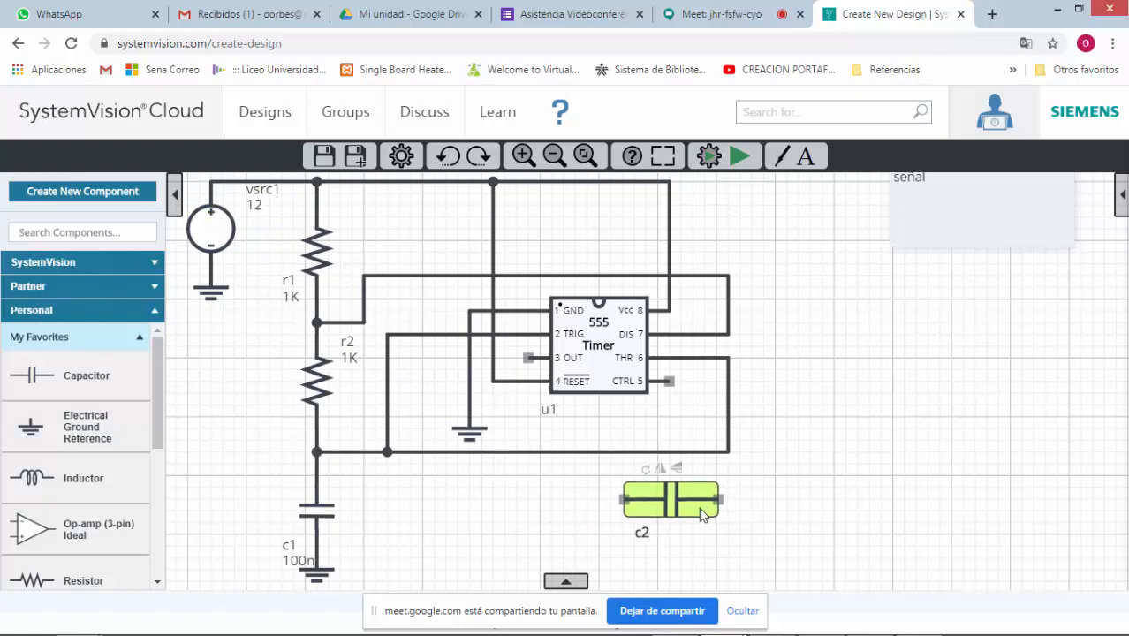
click(646, 469)
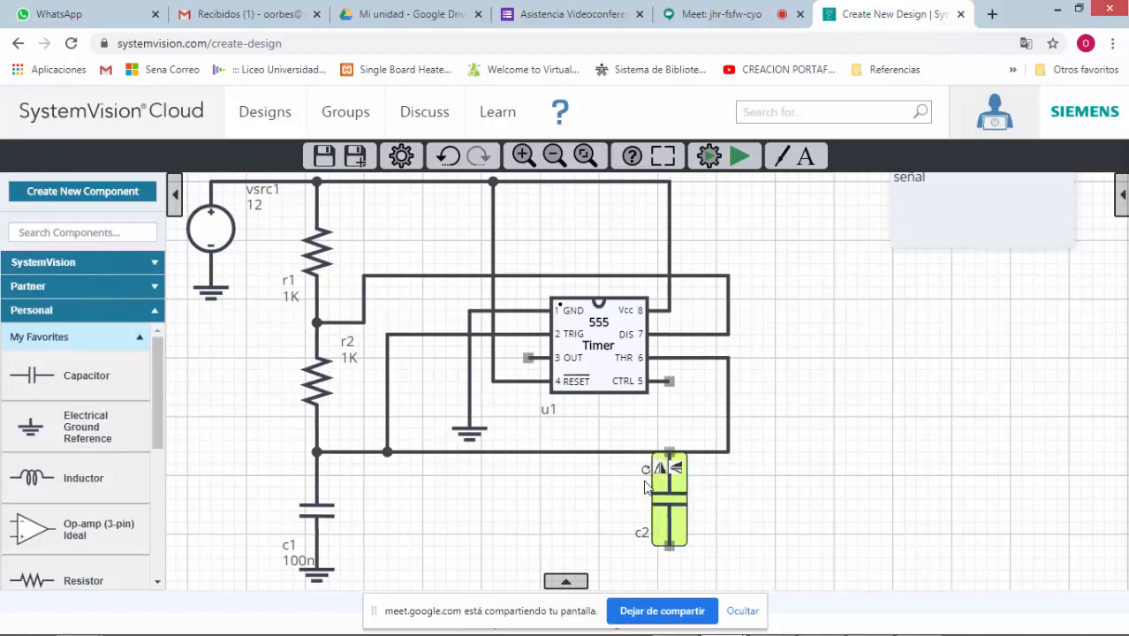
drag(666, 508, 674, 516)
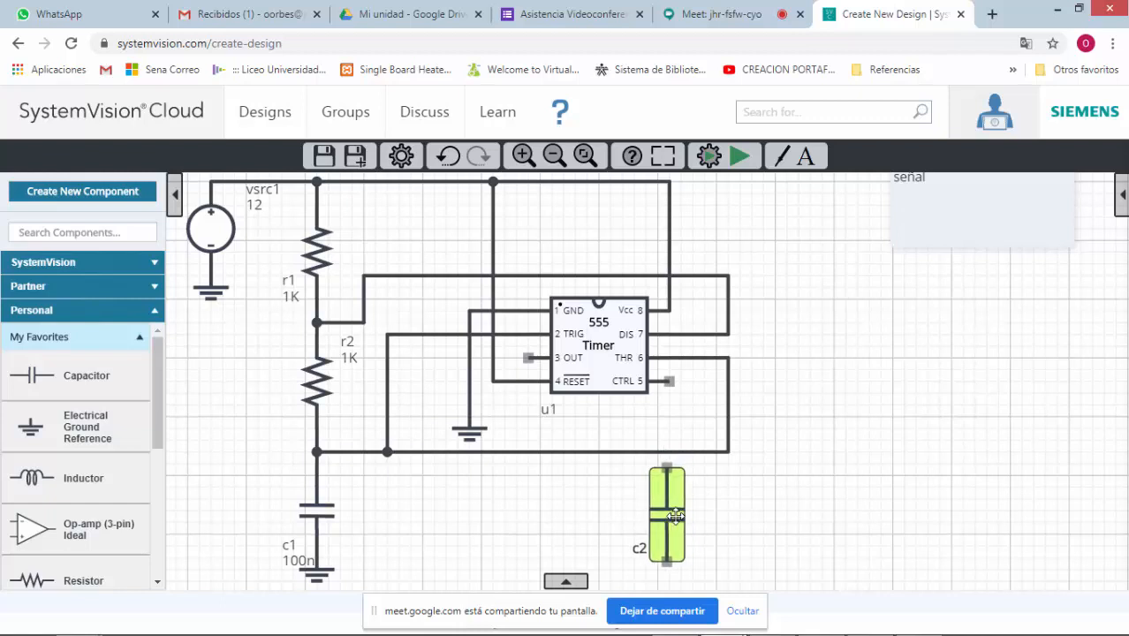
click(789, 475)
Wire capacitor c2's upper terminal to the timer's CTRL pin and shift the capacitor slightly to the right and up.
drag(669, 463, 670, 381)
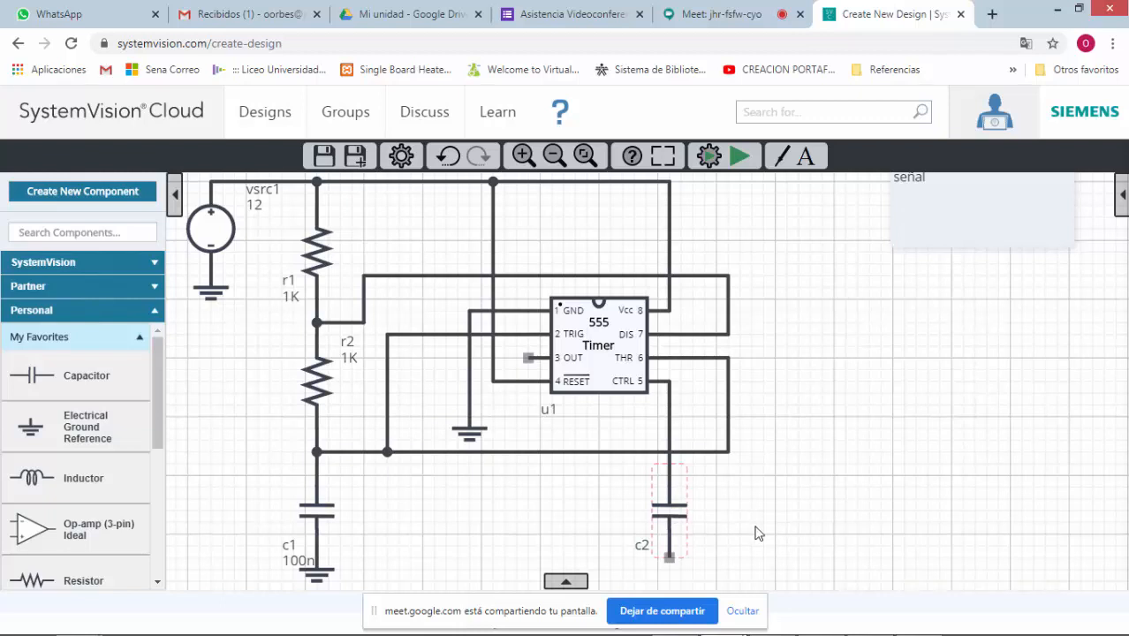
click(668, 505)
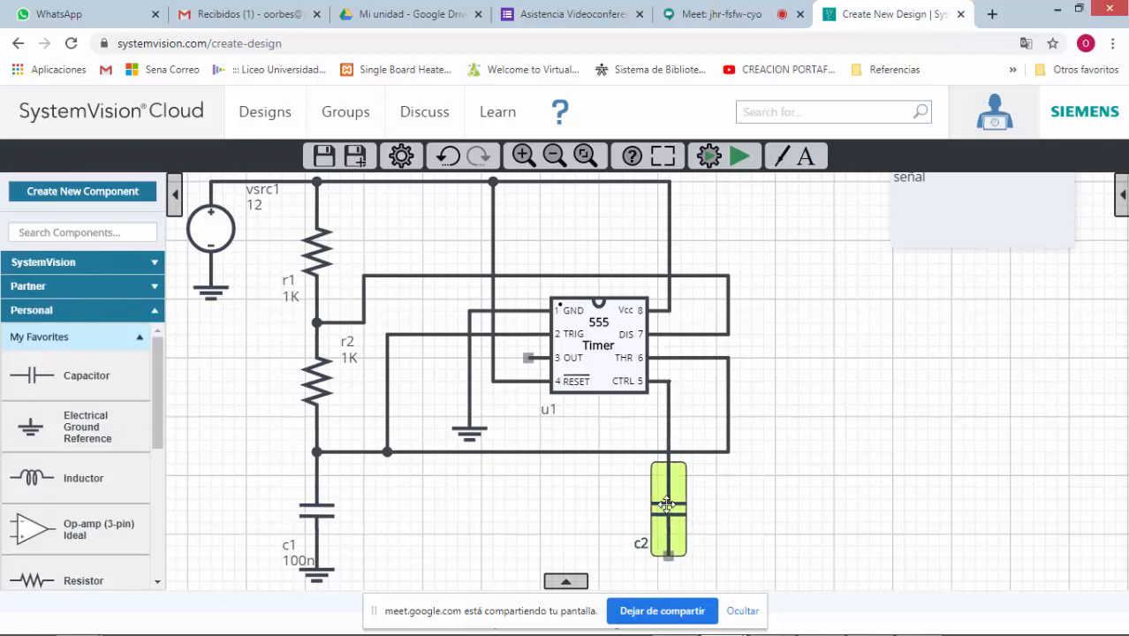
drag(667, 505, 678, 493)
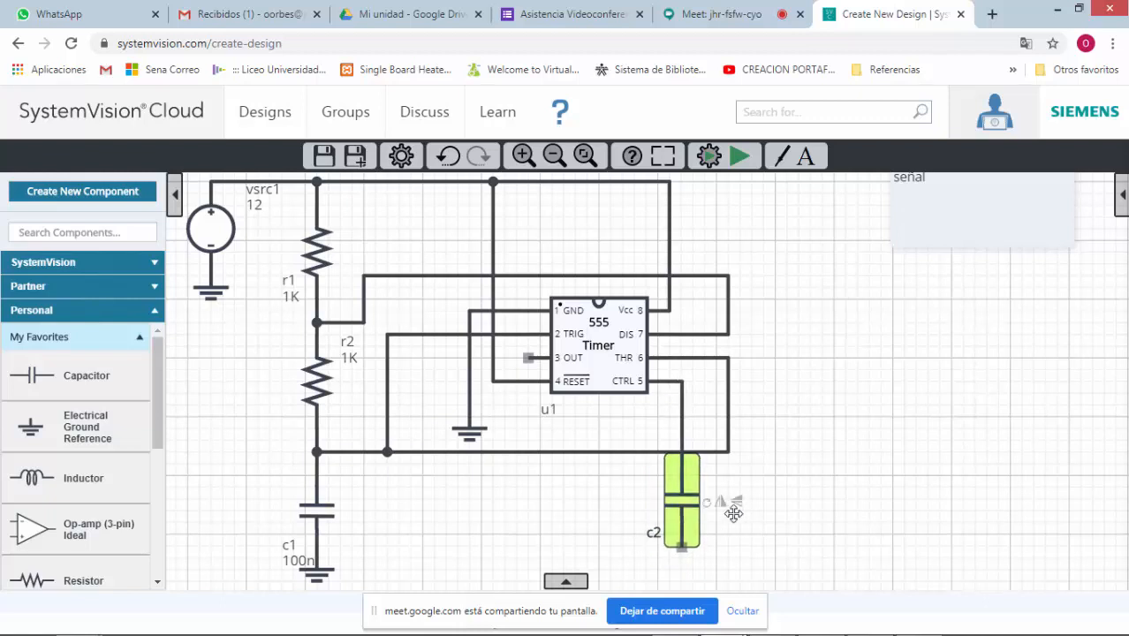
click(773, 528)
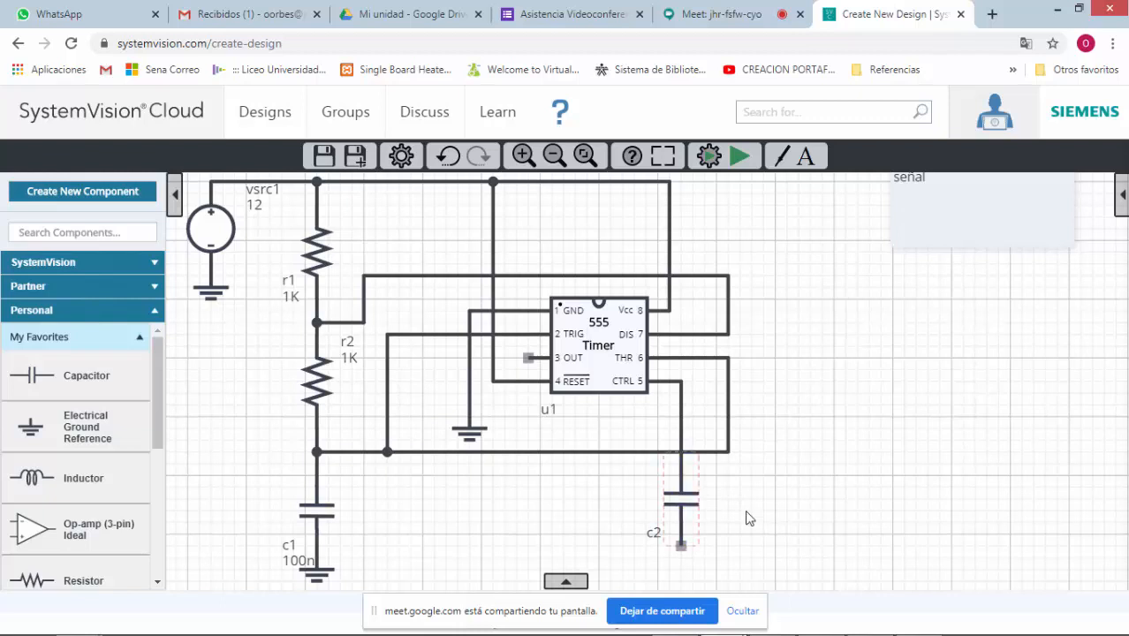
Add an electrical ground reference and attach it to the lower terminal of capacitor c2.
click(39, 429)
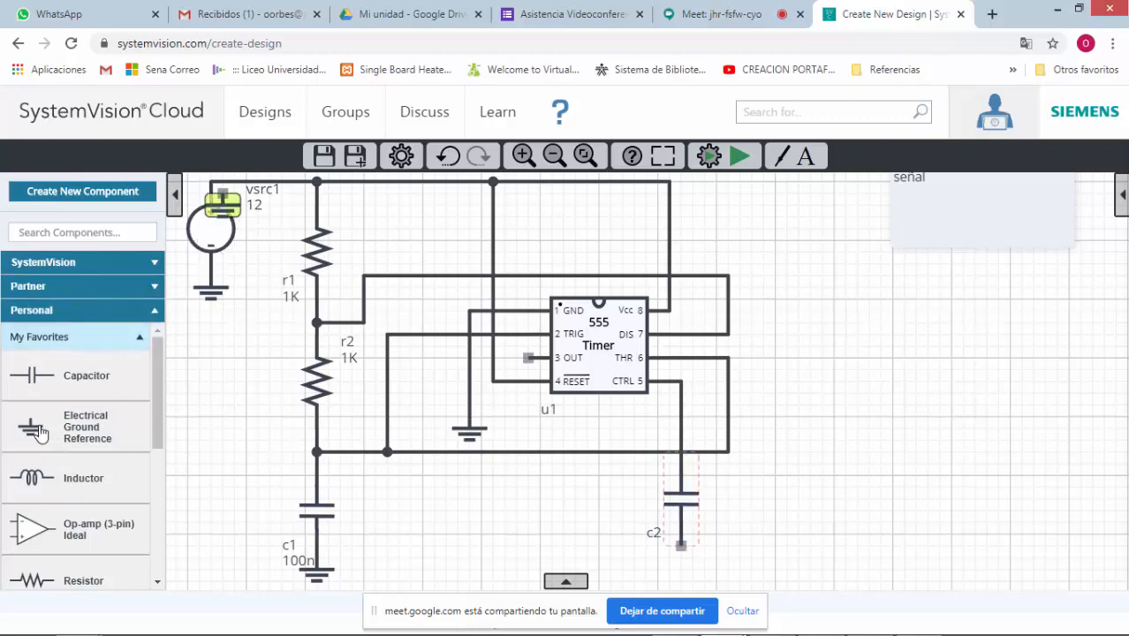
drag(222, 208, 555, 557)
drag(611, 590, 681, 560)
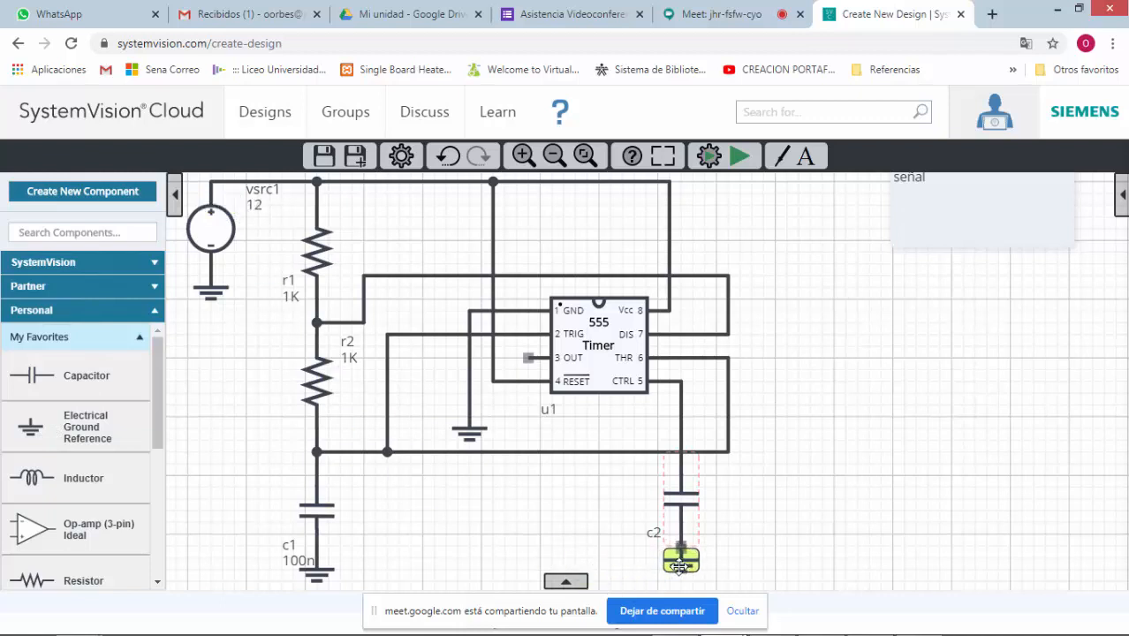
click(894, 507)
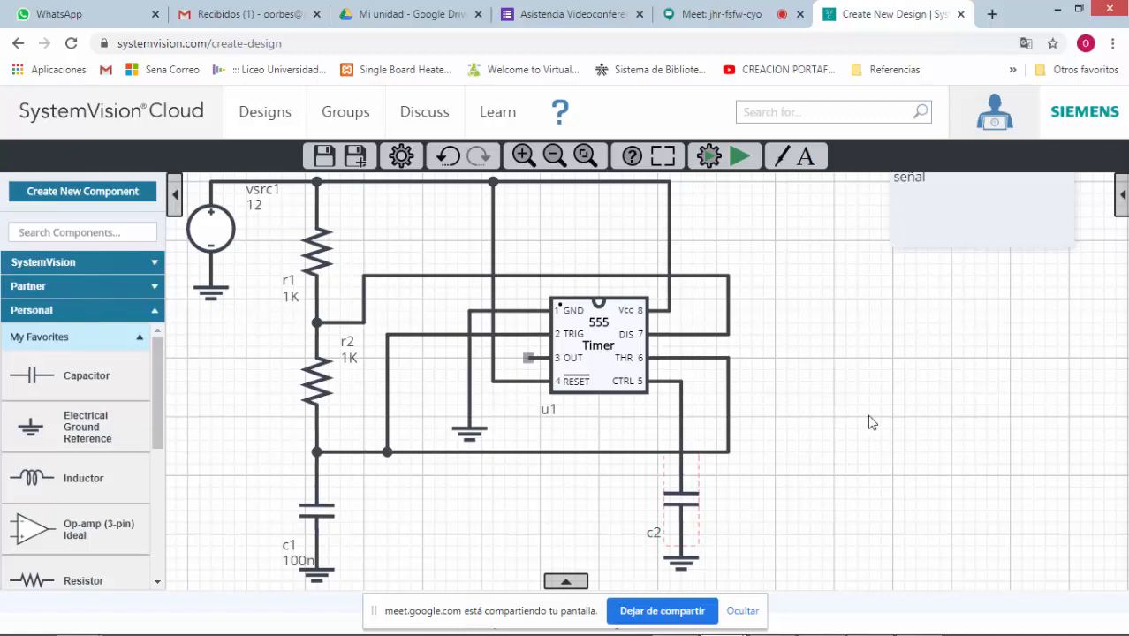
Add a vertical resistor to the right of the timer and wire its lower end to c2's ground node.
mouse_move(597, 345)
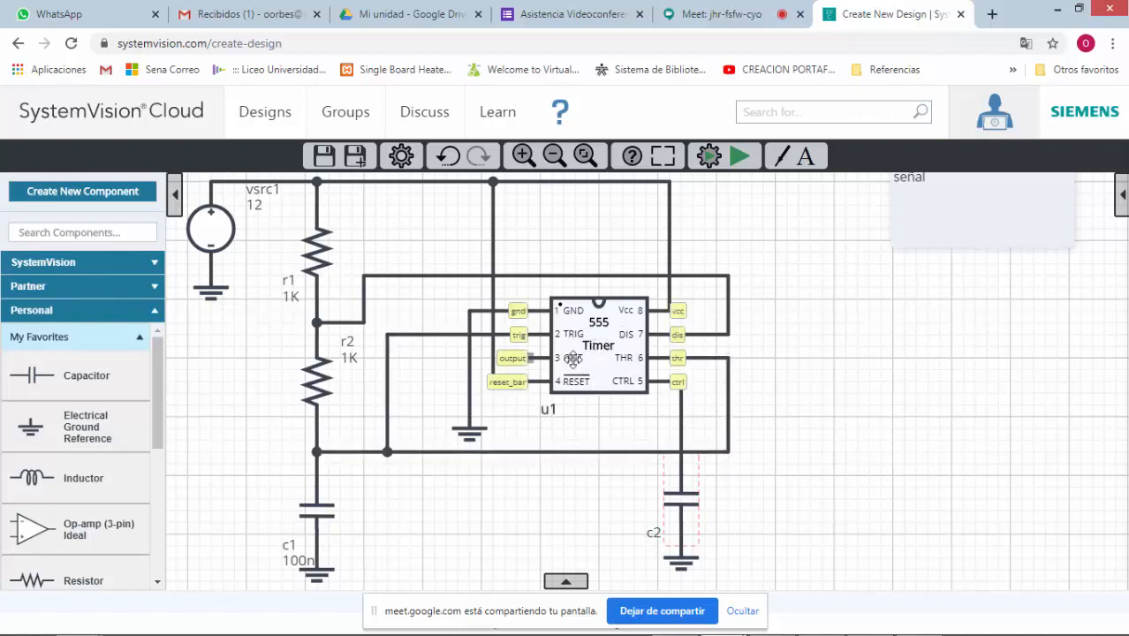
click(60, 585)
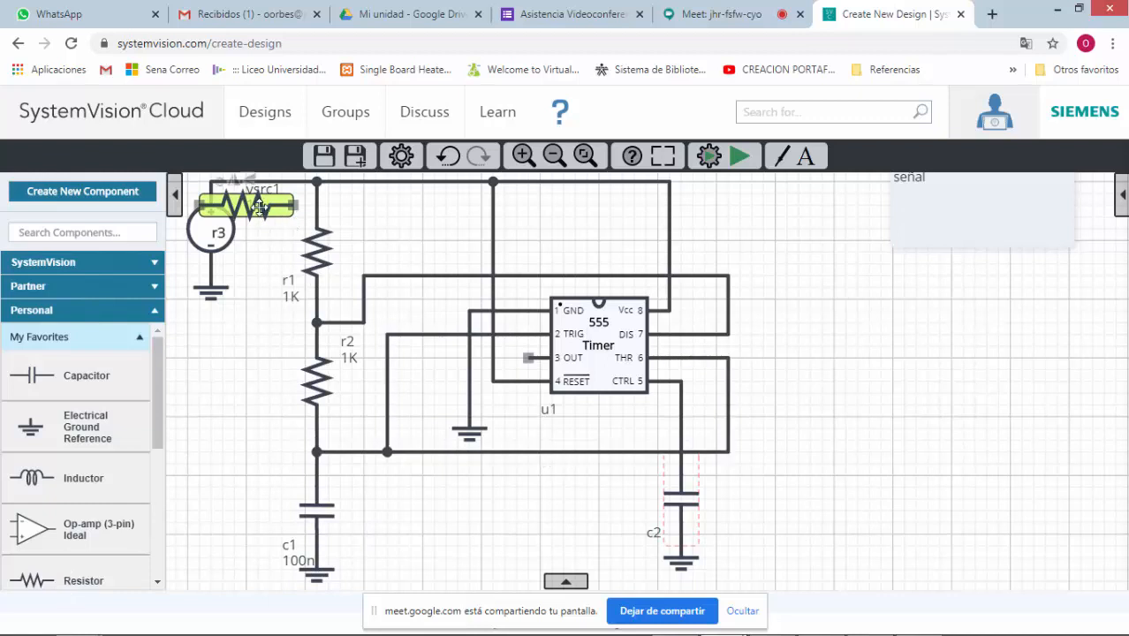
drag(222, 196, 796, 404)
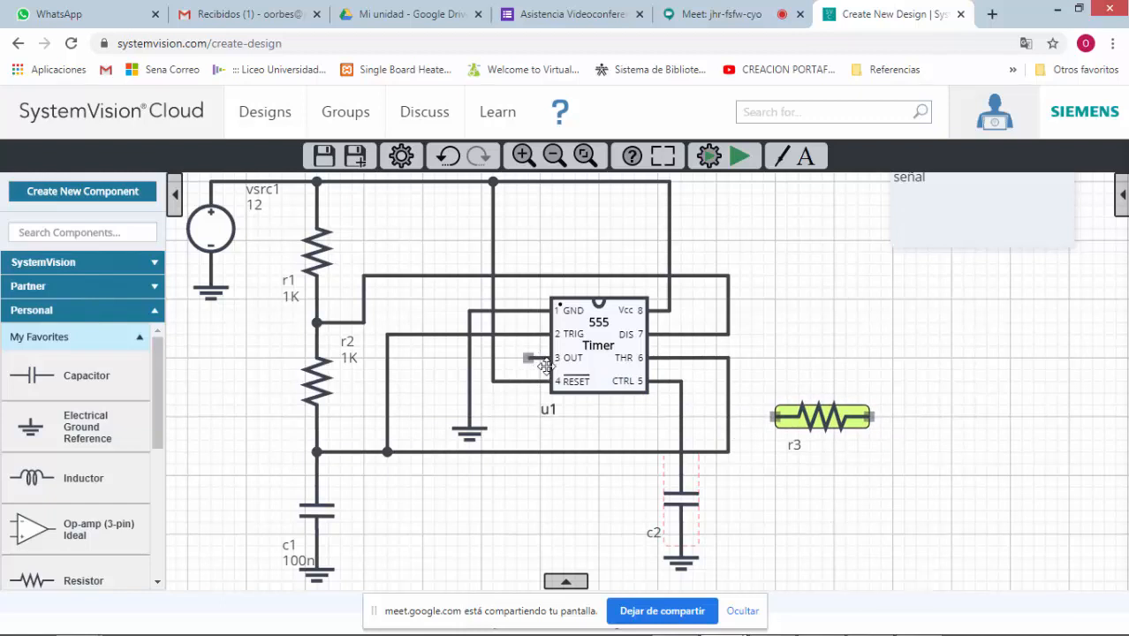
mouse_move(839, 428)
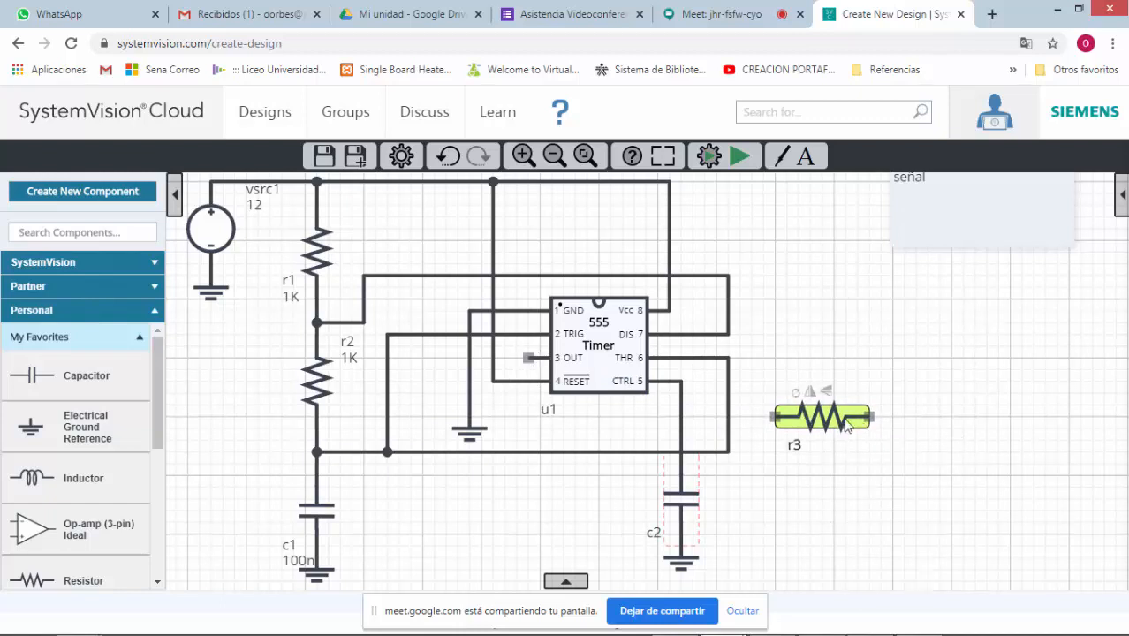
click(796, 394)
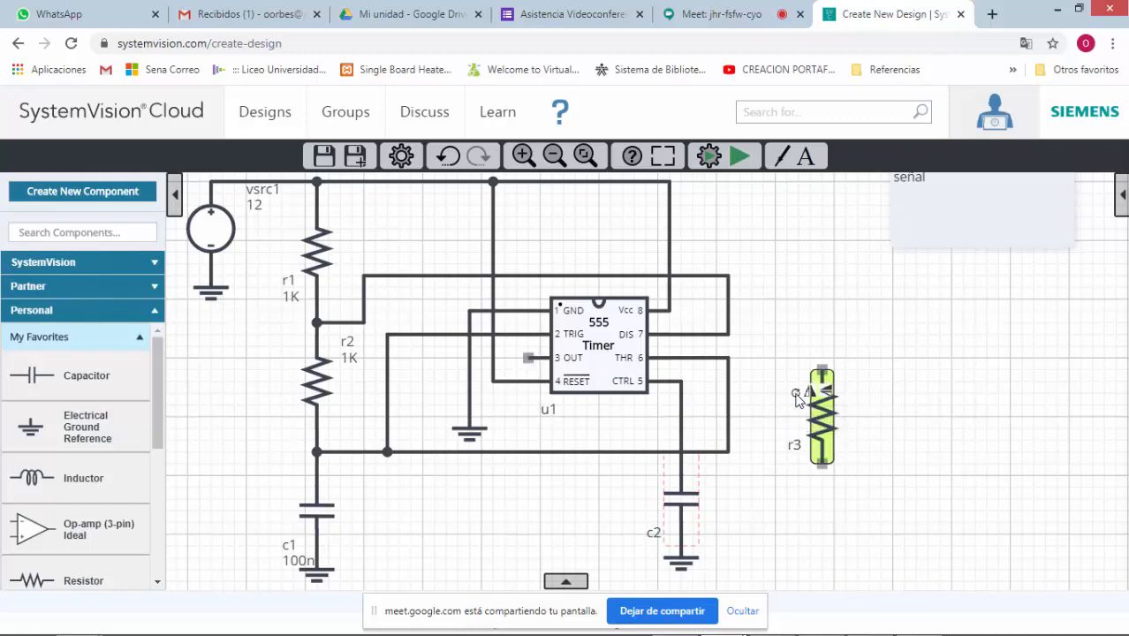
drag(821, 466, 681, 545)
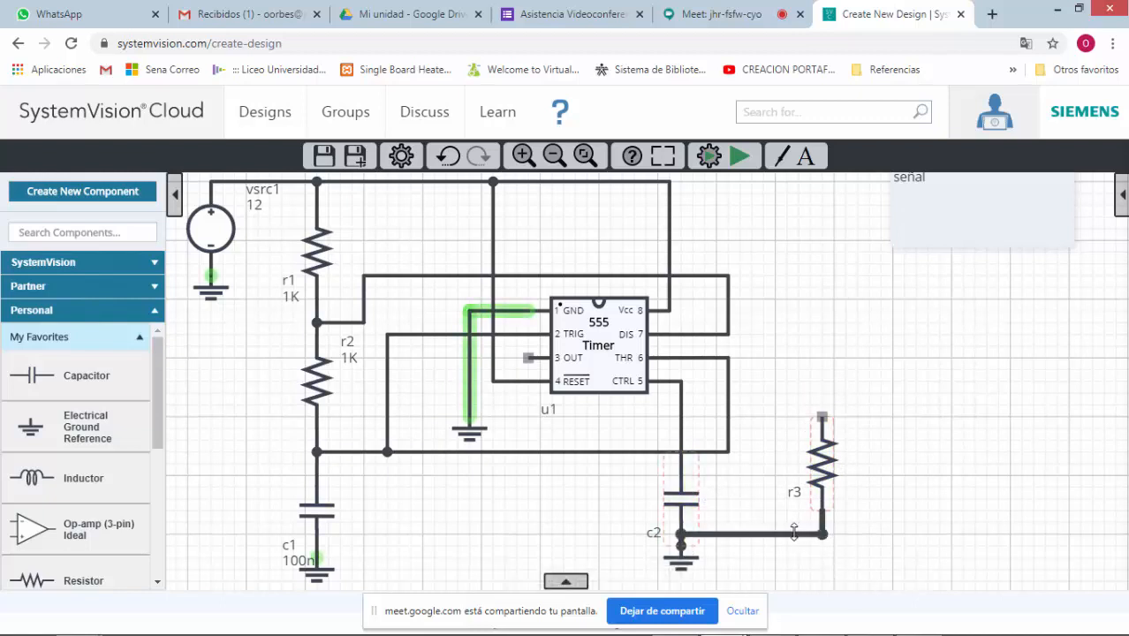
drag(798, 543, 806, 545)
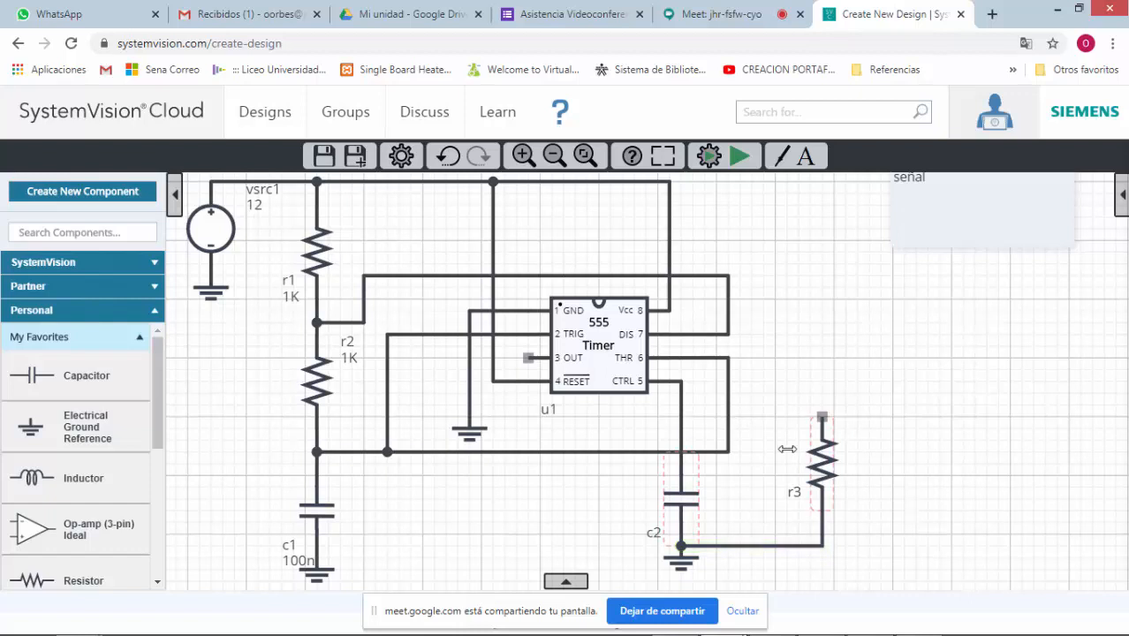
Set resistor r3's resistance to 1k and wire its upper end to the timer's OUT pin.
double_click(821, 455)
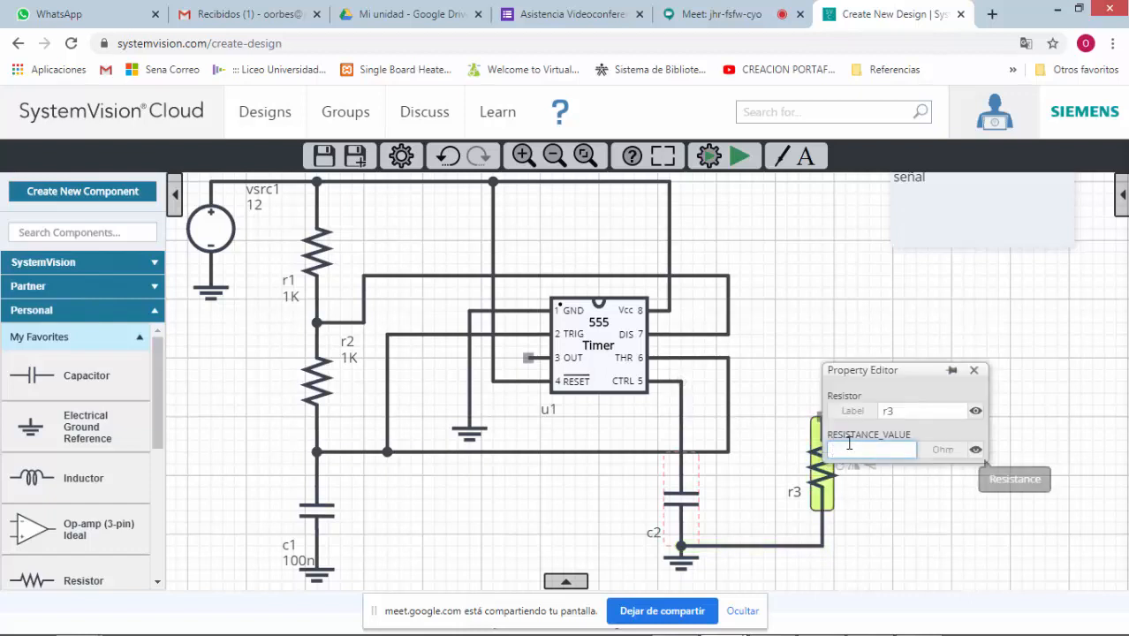
text(1)
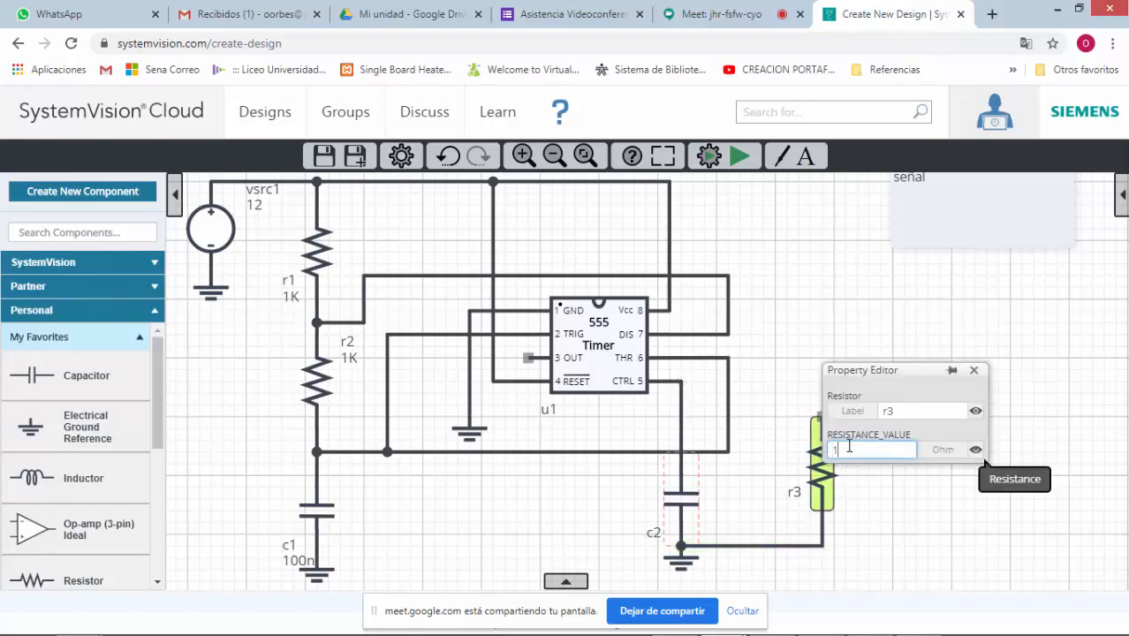
text(k)
click(925, 446)
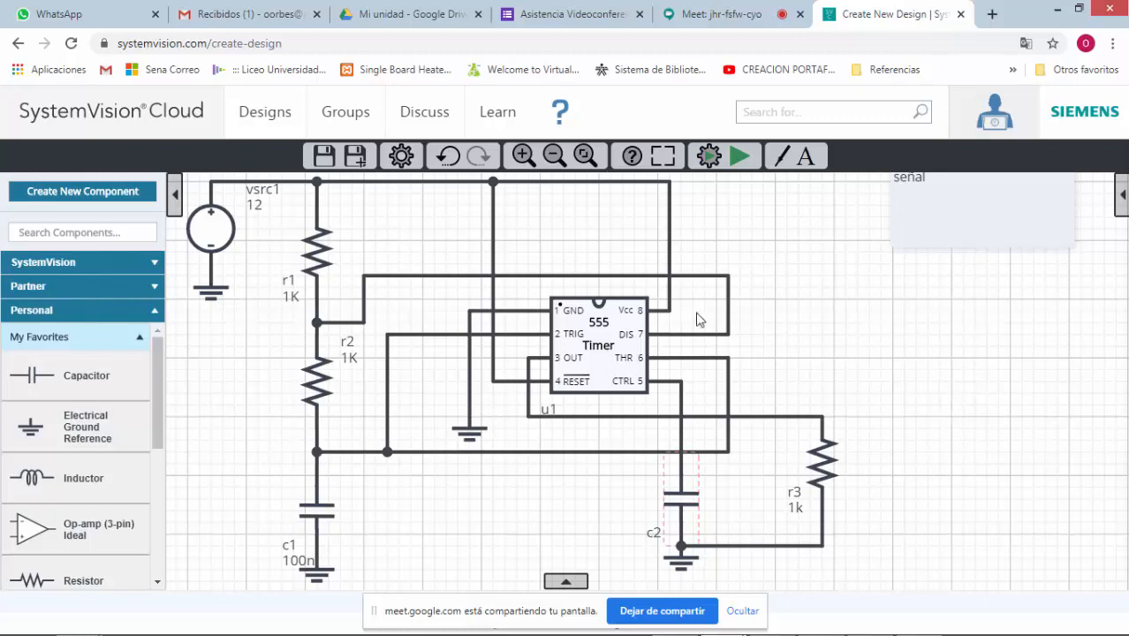
Set capacitor c2's capacitance to 10n.
double_click(681, 504)
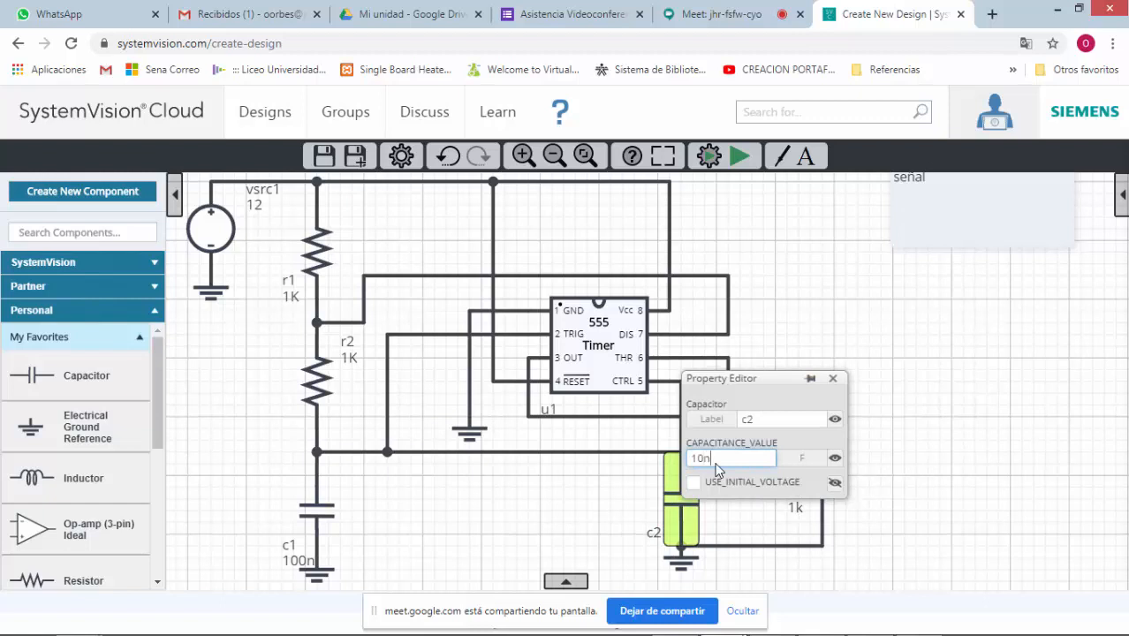
click(606, 503)
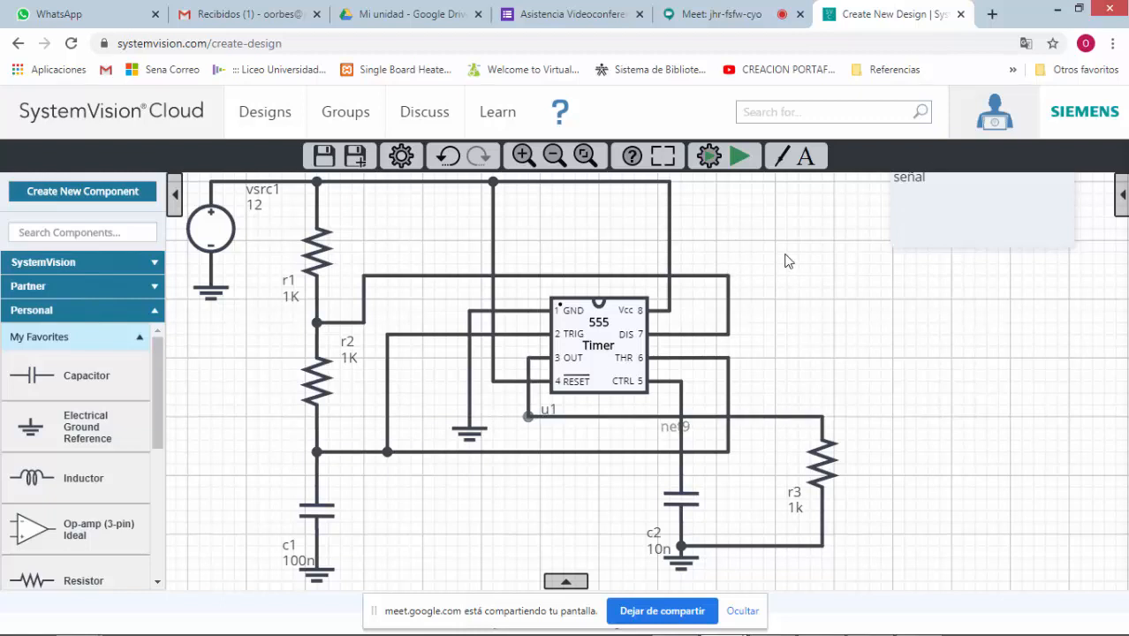
Attach a waveform probe to the wire between the timer's OUT pin and resistor r3.
click(778, 162)
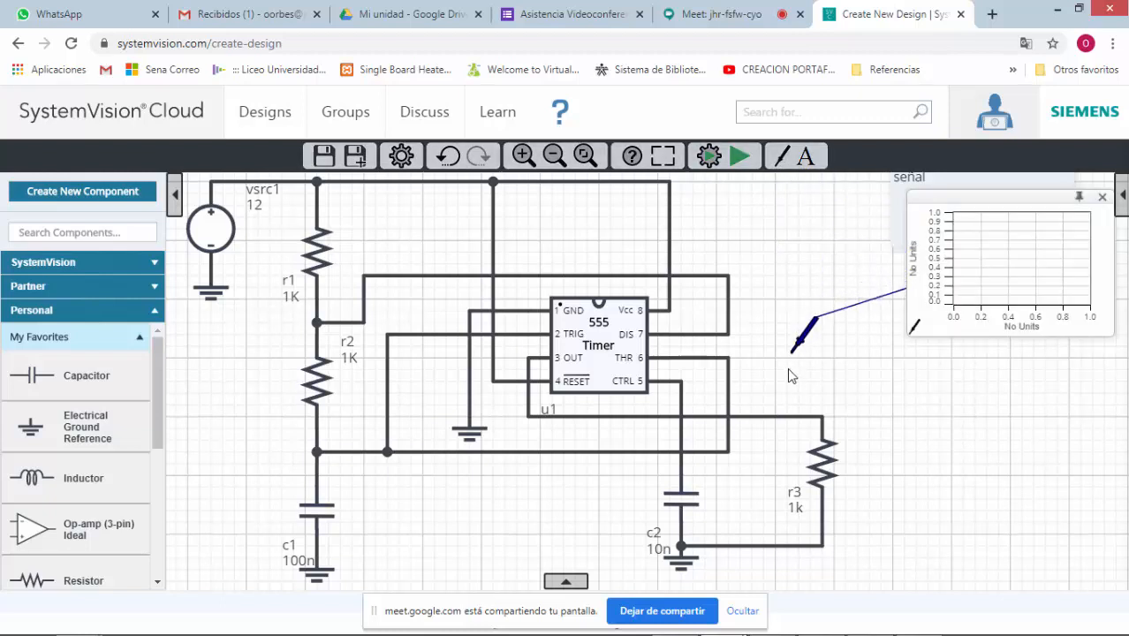
click(768, 423)
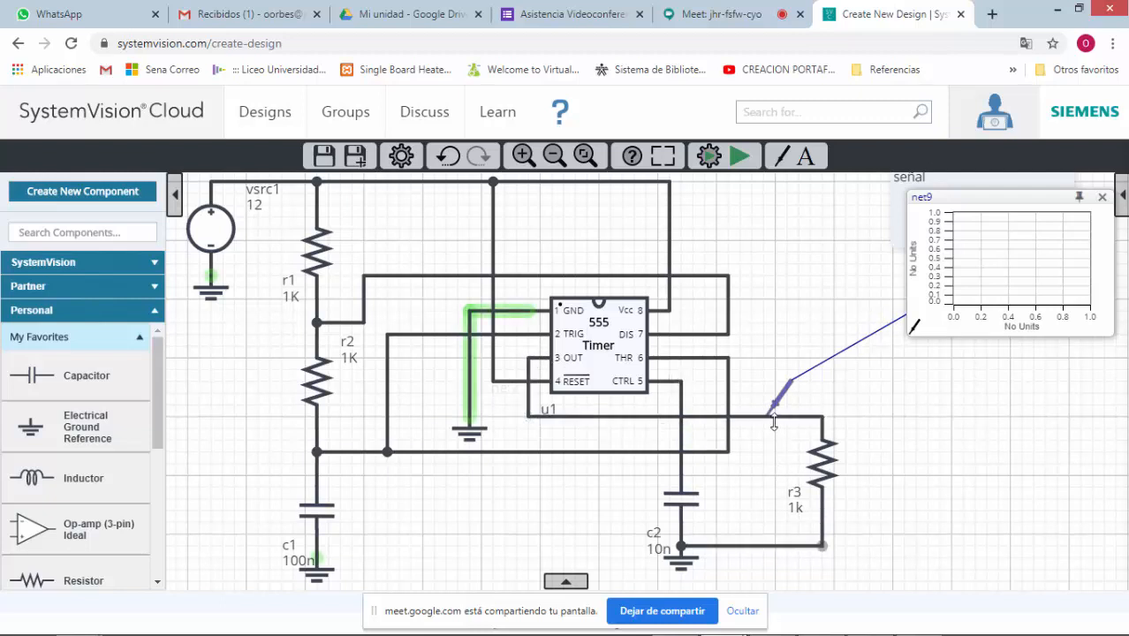
click(822, 467)
Set the time-domain simulation's end time to 10m seconds and run the simulation.
click(740, 159)
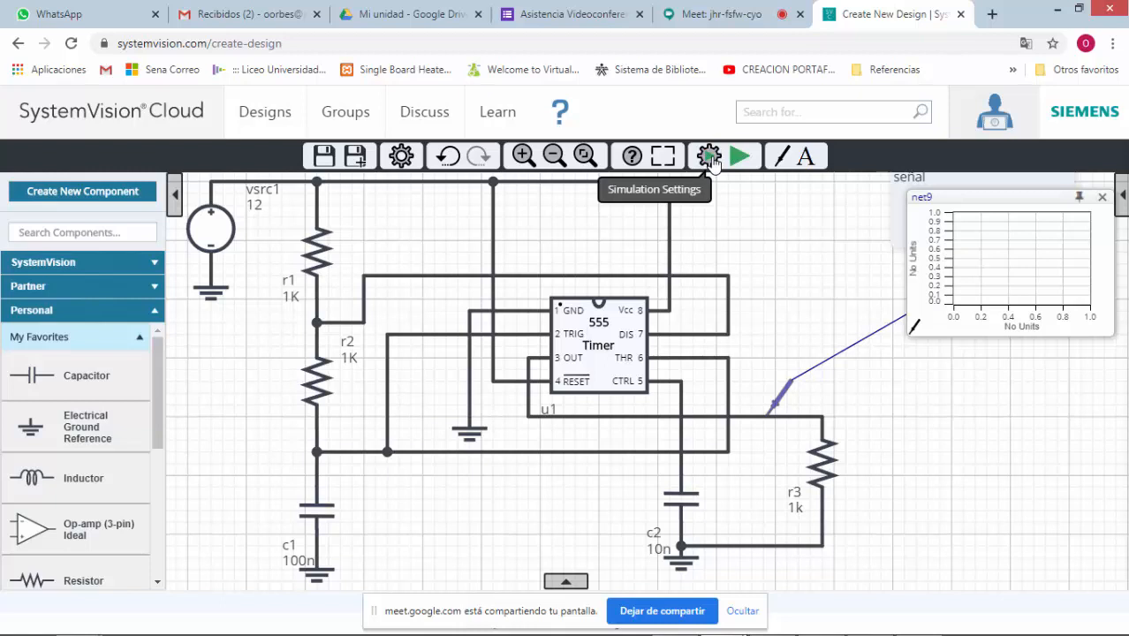
click(710, 159)
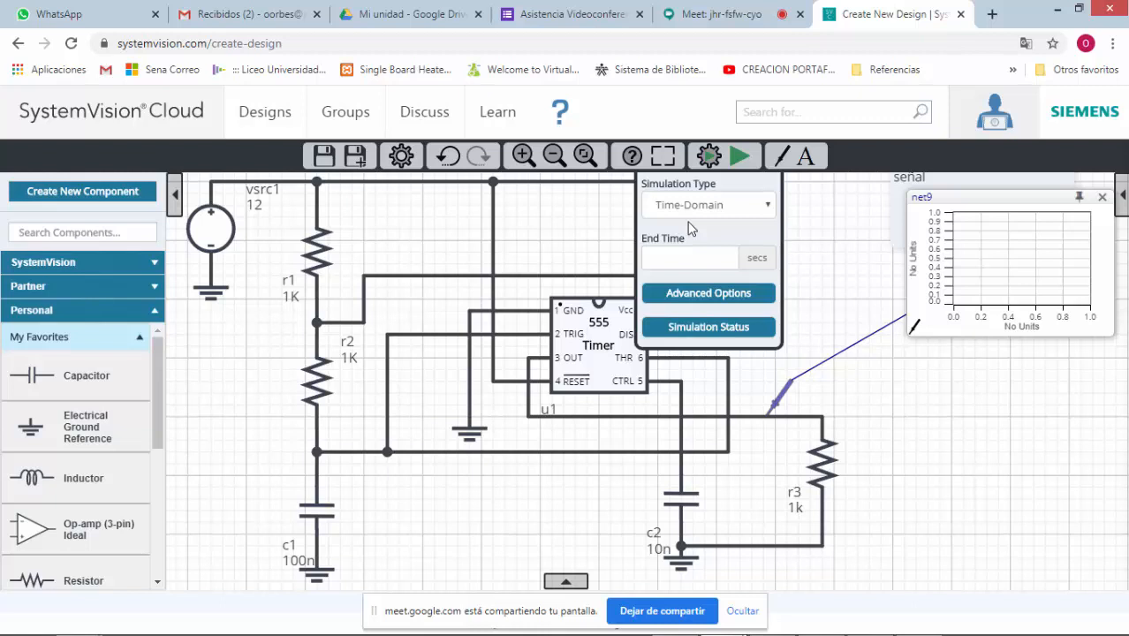
click(677, 258)
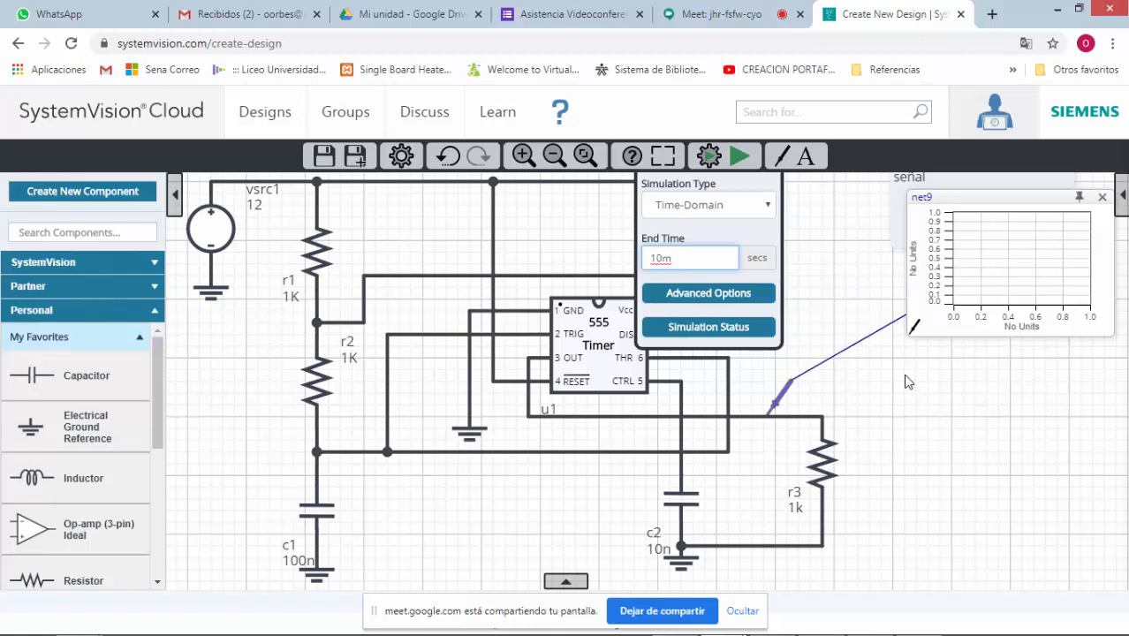
click(740, 157)
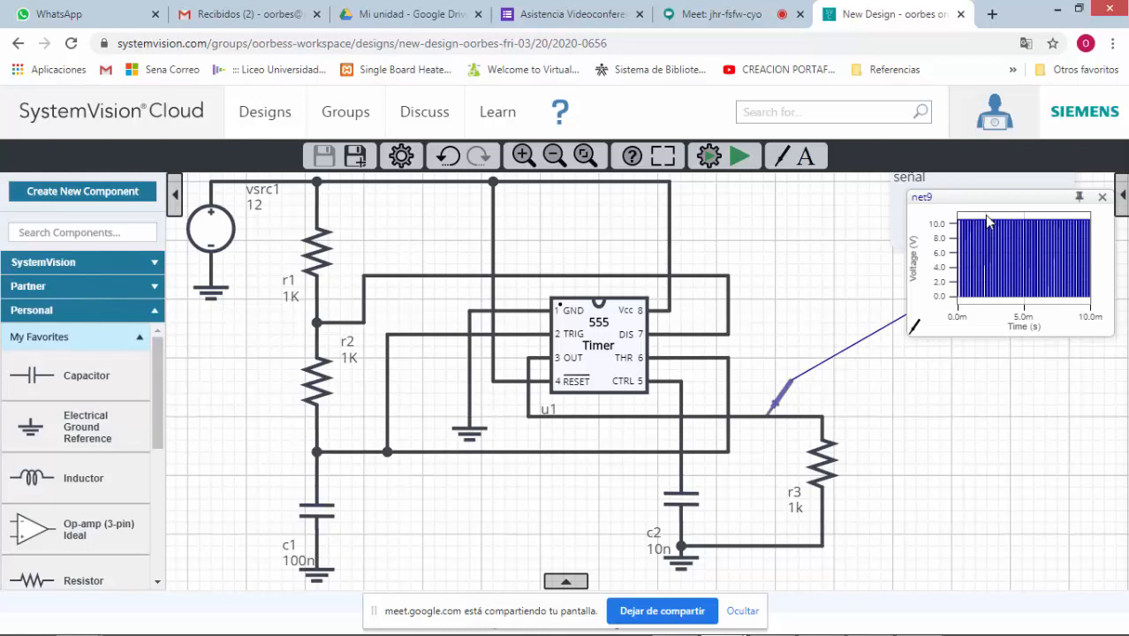
Zoom the net9 waveform in to a few pulses between about 2.6 ms and 3.1 ms.
drag(986, 304, 1006, 306)
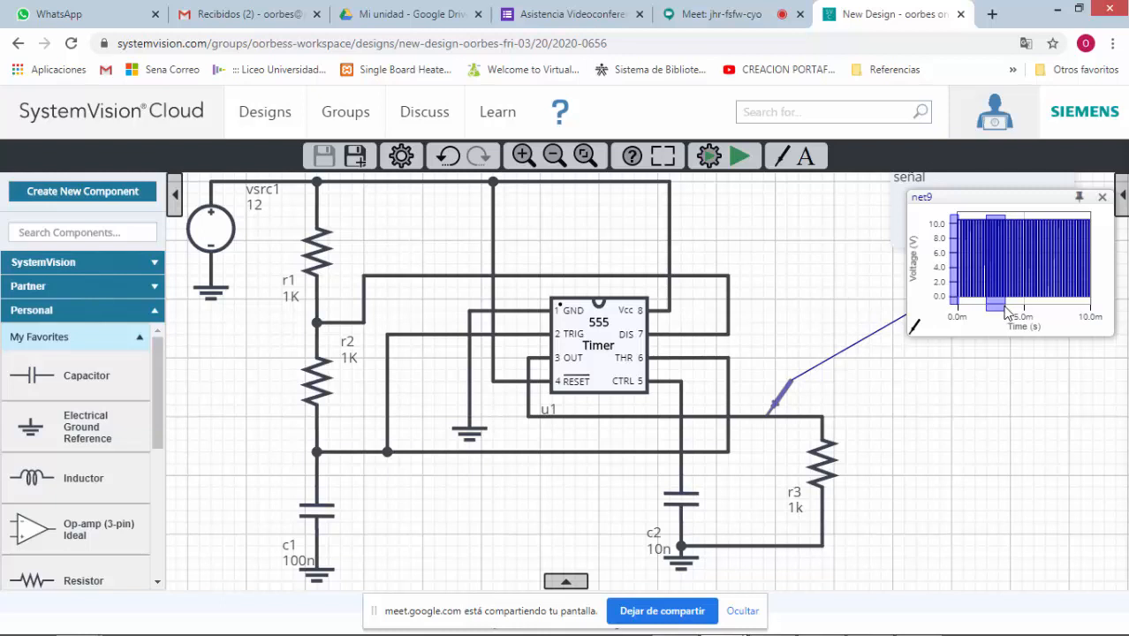
drag(1005, 310, 1005, 311)
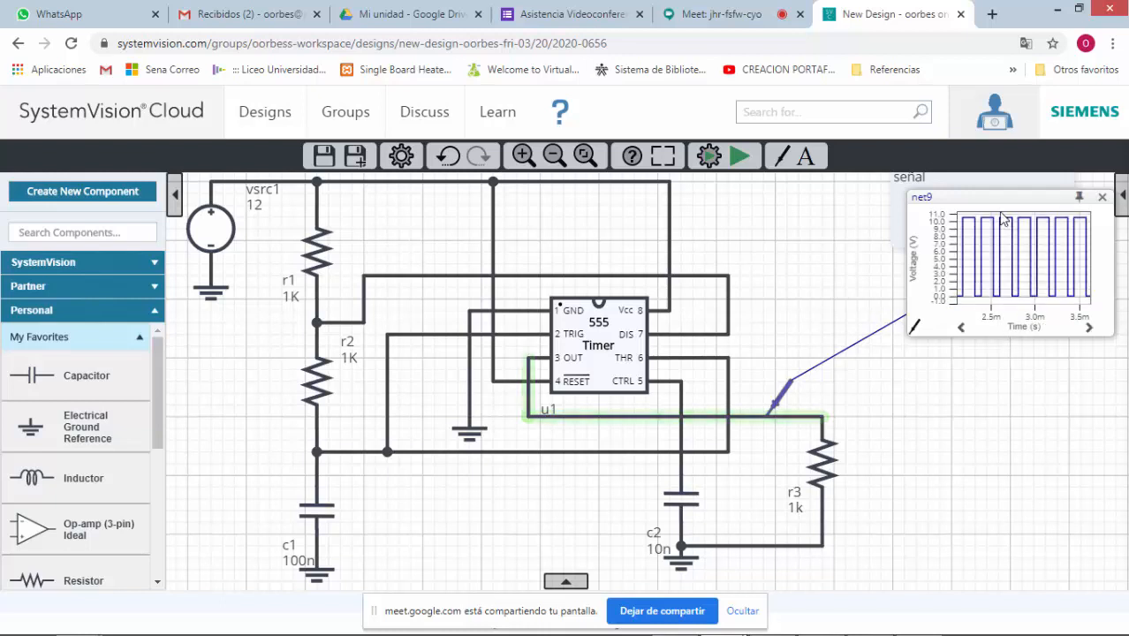
mouse_move(1001, 256)
mouse_down()
mouse_move(1028, 303)
mouse_move(1051, 308)
mouse_up()
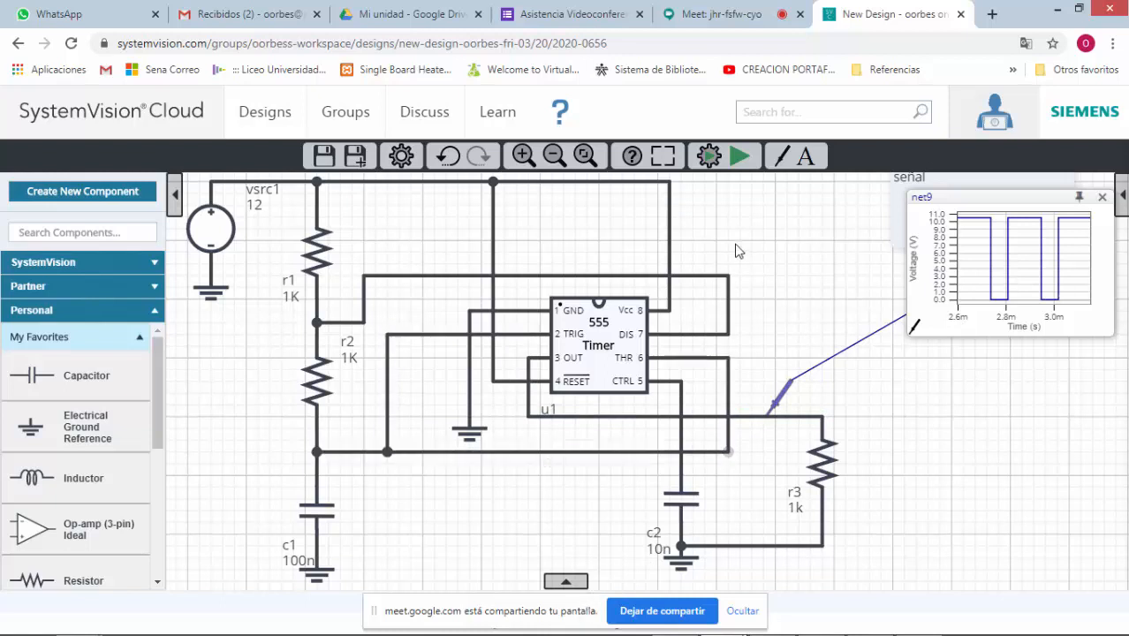
Attach a second waveform probe to capacitor c1 and plot its voltage signal v.
click(782, 157)
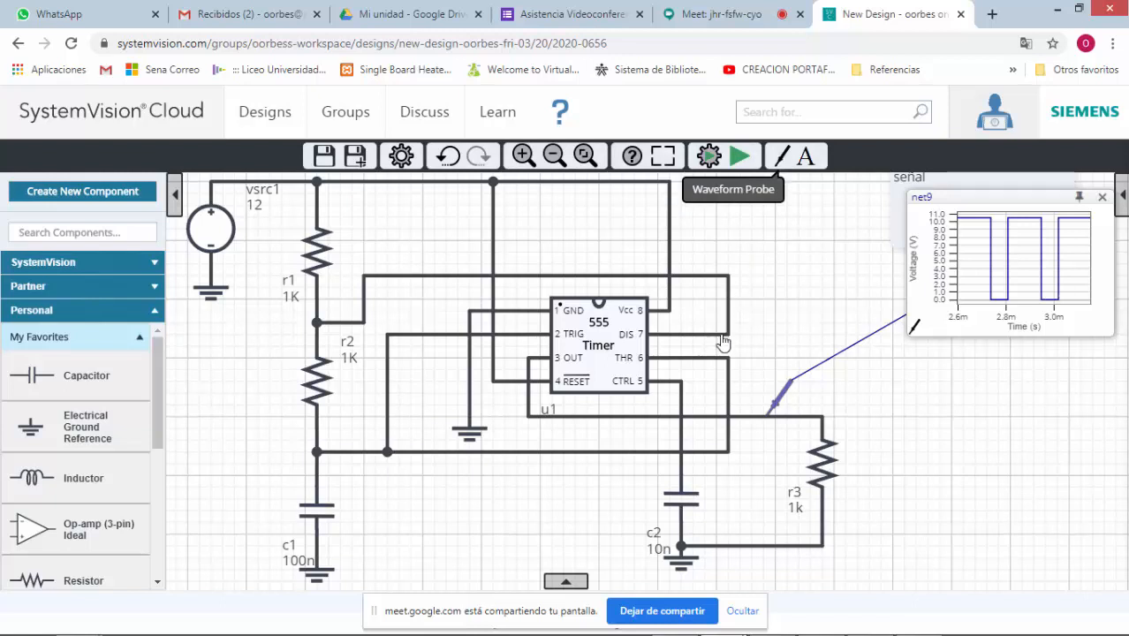
click(325, 473)
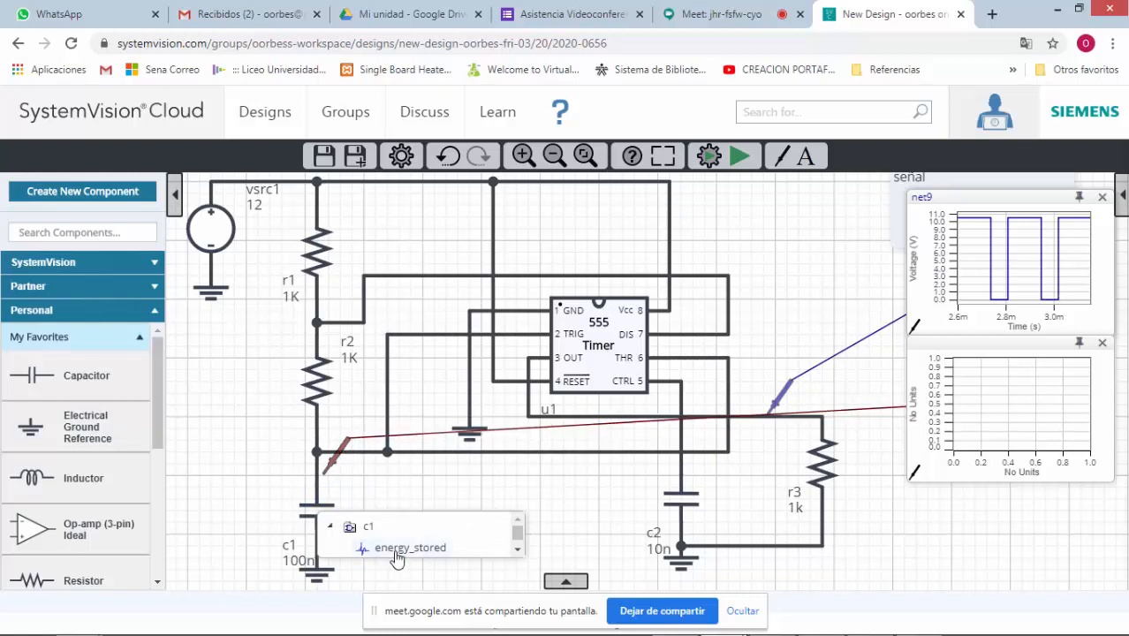
drag(515, 537, 515, 549)
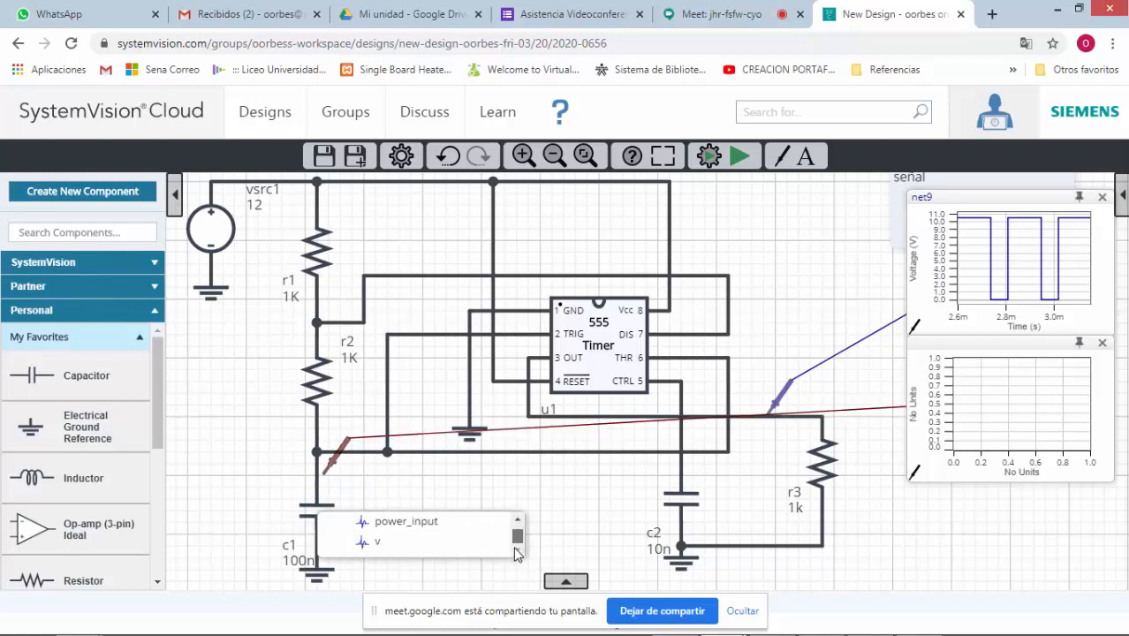
scroll(516, 545, up, 2)
scroll(517, 546, down, 2)
click(378, 544)
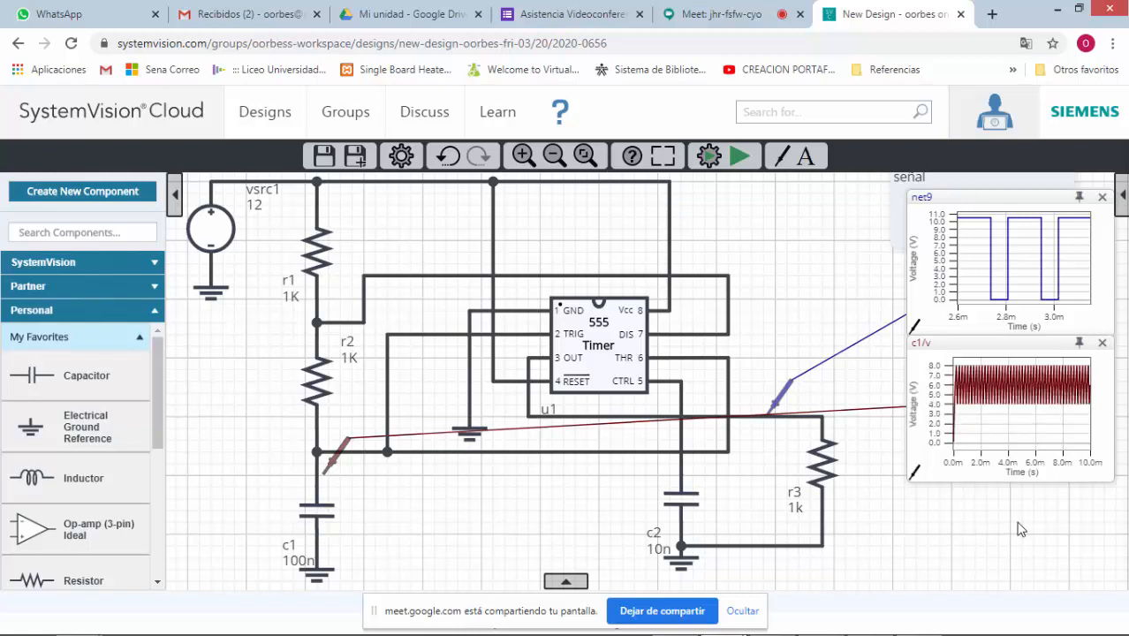
Separate the c1/v plot from the net9 plot and zoom its waveform to between about 2.9 ms and 3.6 ms.
drag(1007, 341, 994, 392)
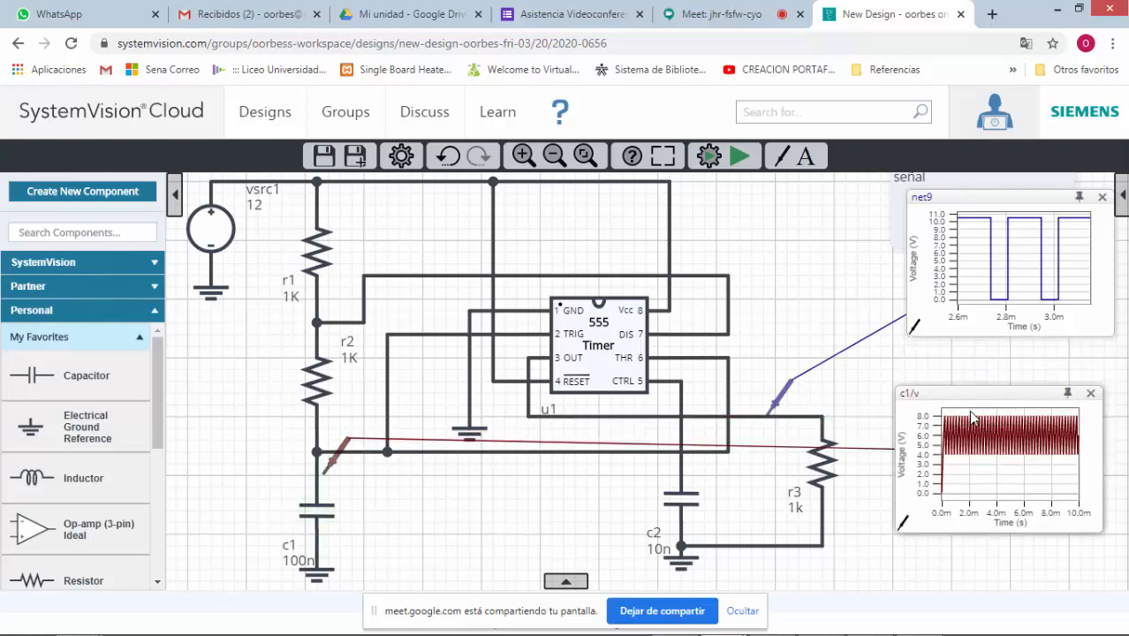
drag(970, 412, 1005, 505)
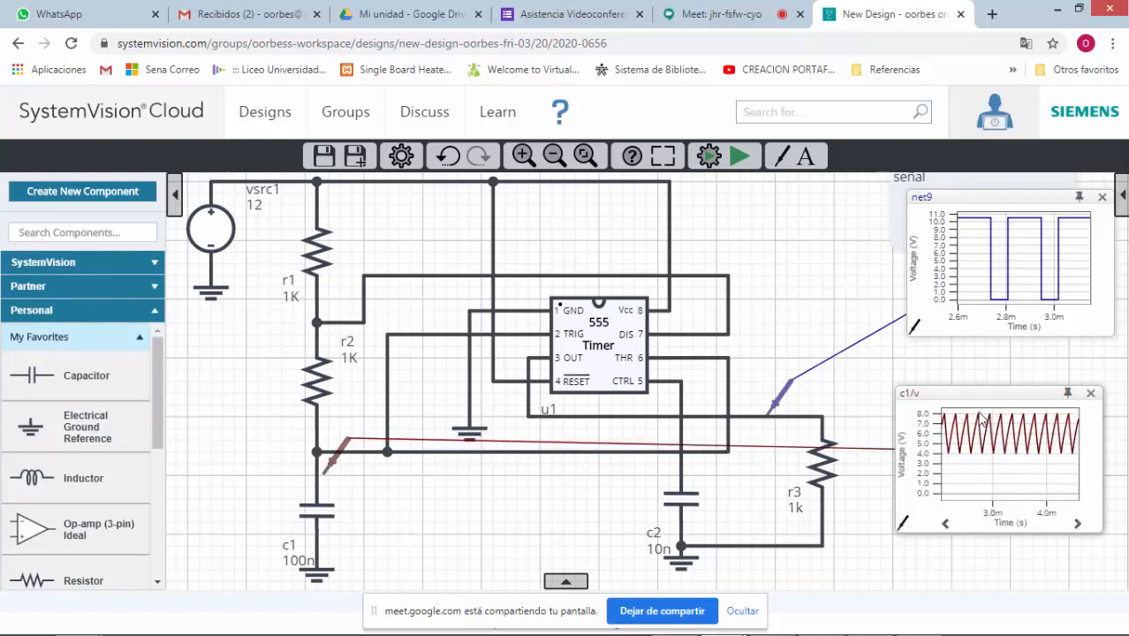
drag(985, 497, 1025, 501)
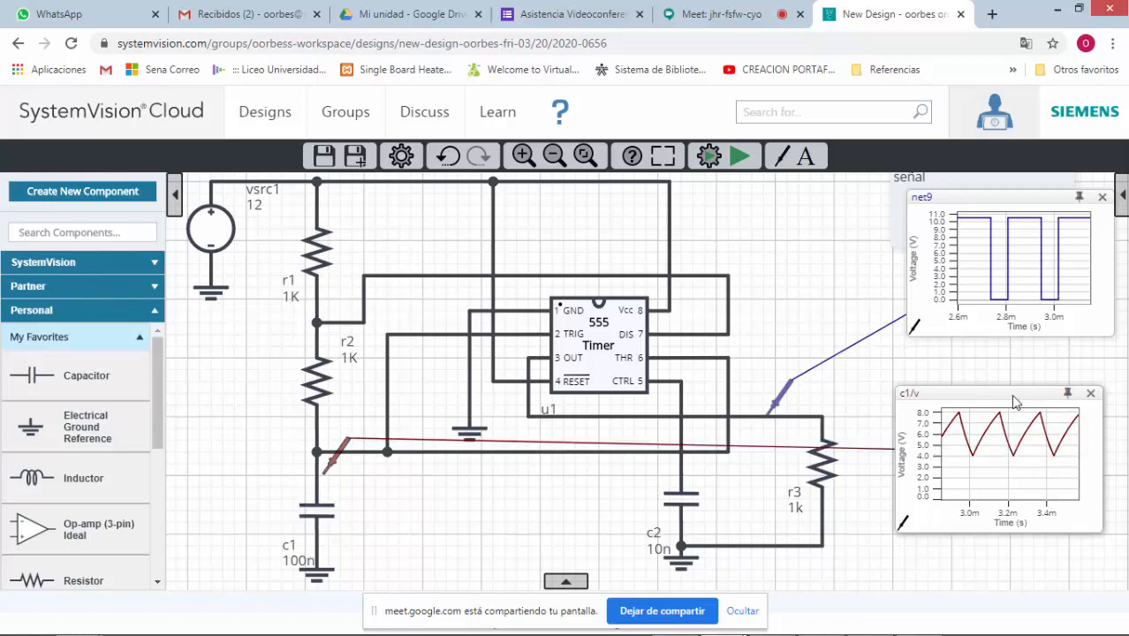
Collapse the component library and place the c1/v waveform window beside capacitor c1, clear of the circuit.
drag(1014, 401, 220, 419)
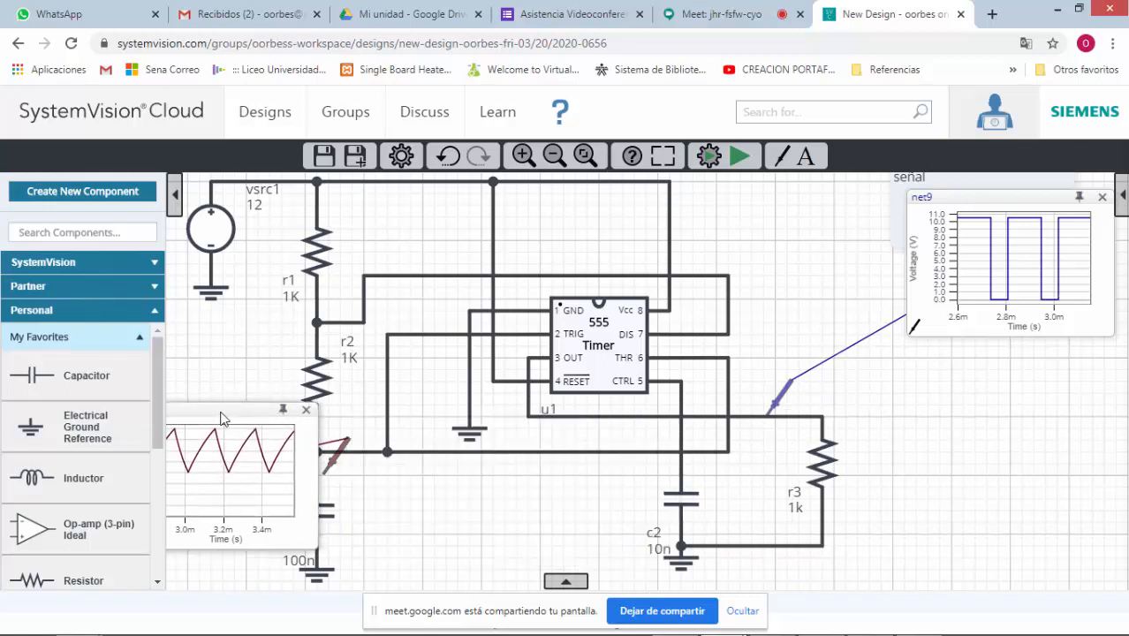
click(175, 209)
drag(182, 415, 157, 407)
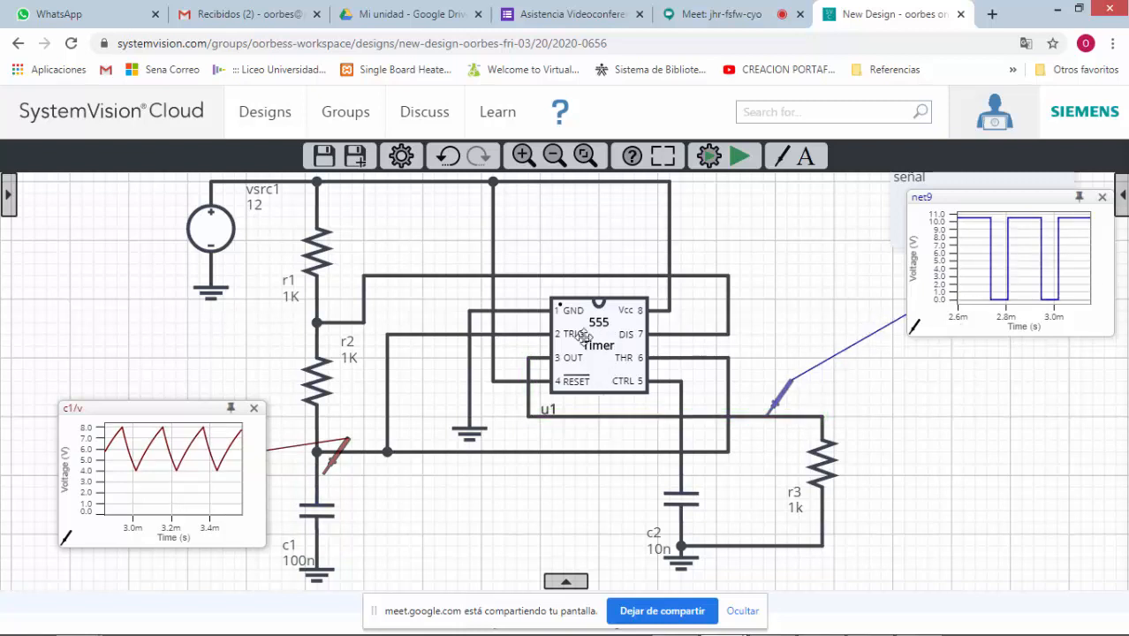
mouse_move(580, 369)
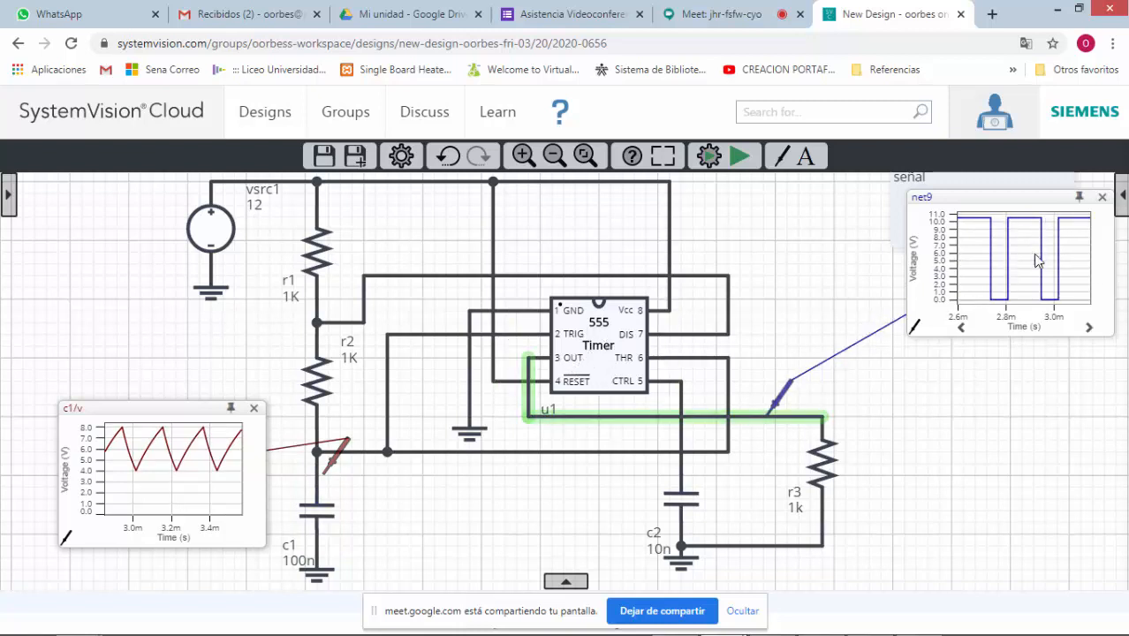